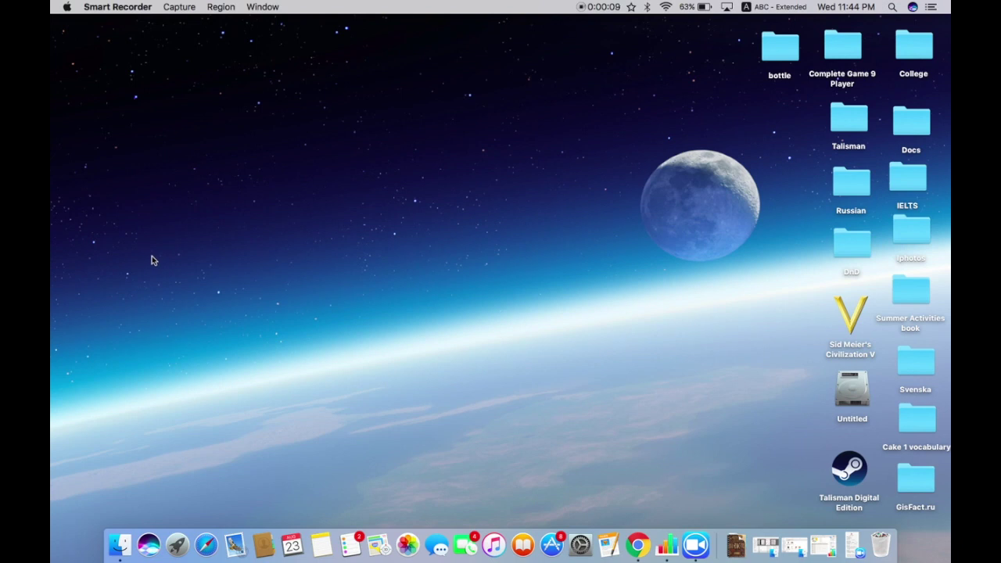
# - Open 12306.cn in a full-screen Google Chrome window
pyautogui.click(637, 546)
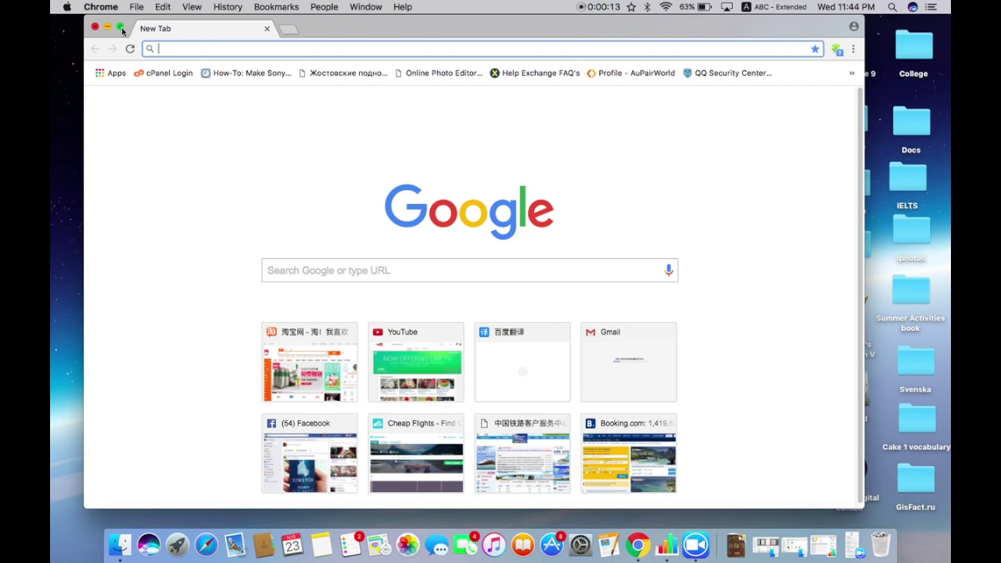
pyautogui.click(120, 28)
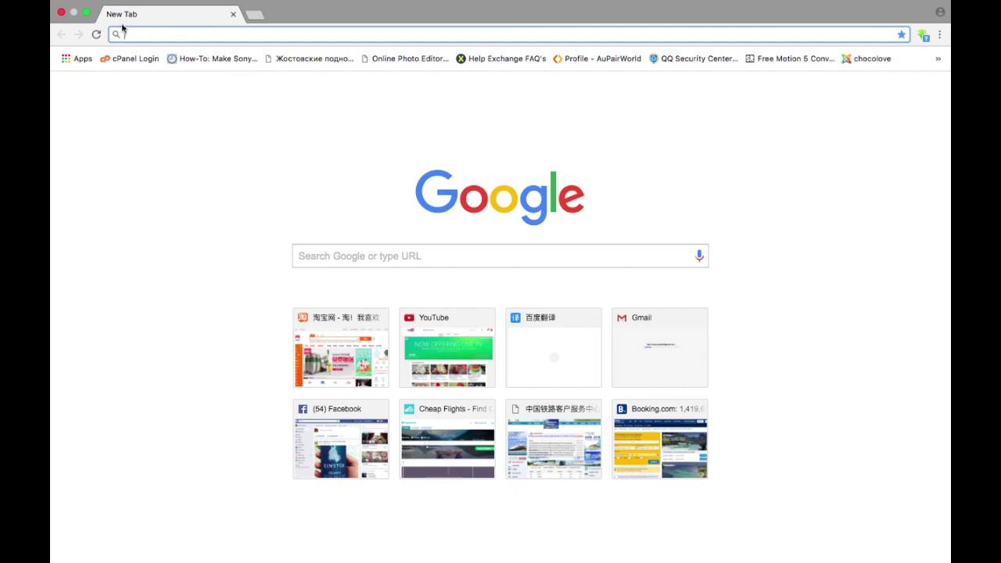
pyautogui.write('12306.cn/mormhweb/')
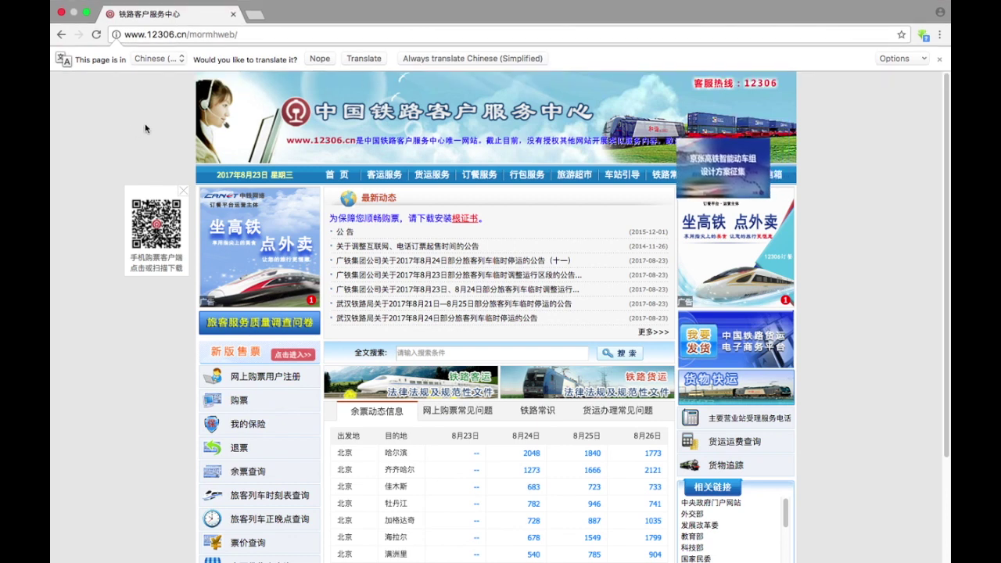
# - Translate the 12306 homepage into English and open the online ticket user registration page
pyautogui.rightClick(146, 124)
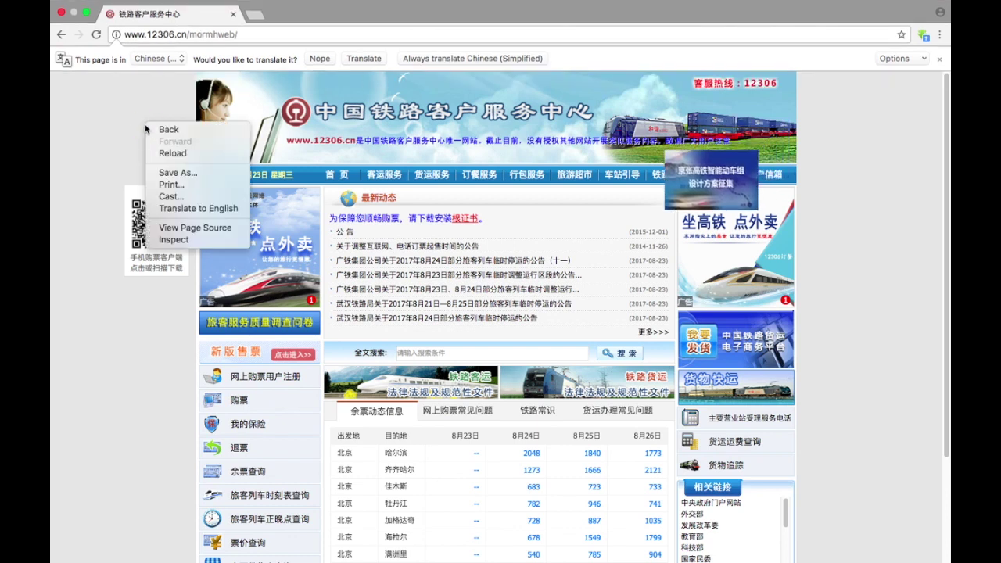
pyautogui.click(184, 209)
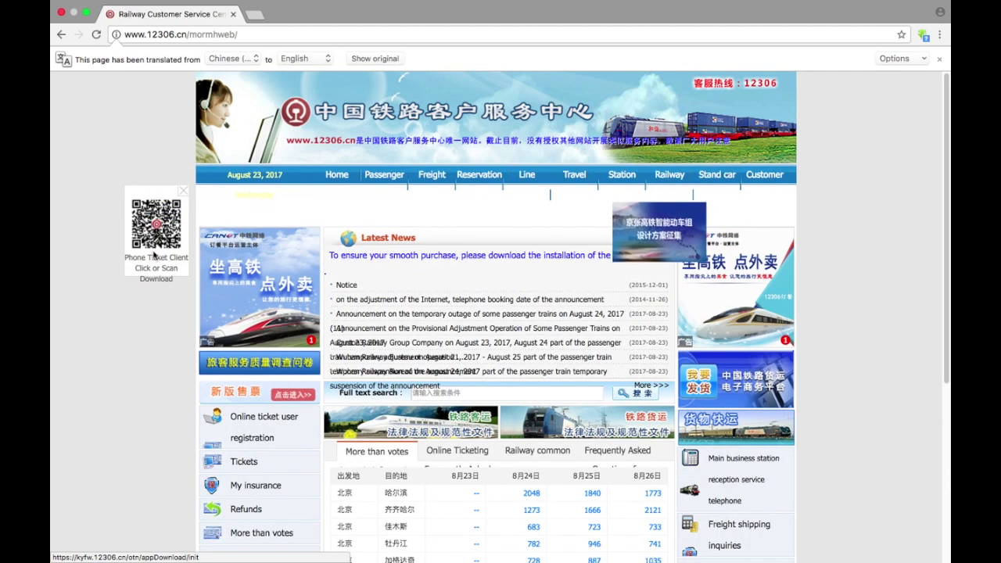
pyautogui.scroll(-1, 128, 370)
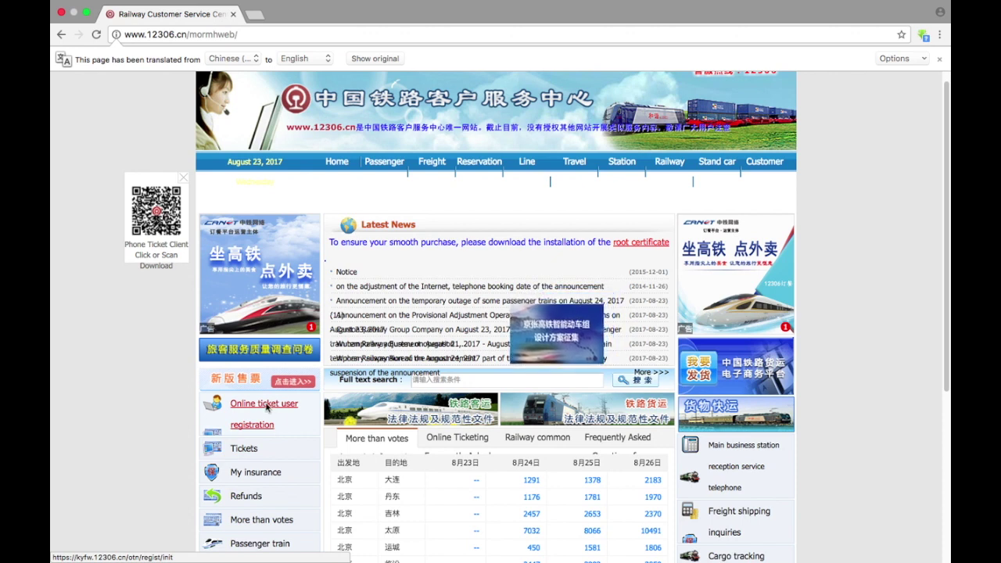
pyautogui.click(267, 405)
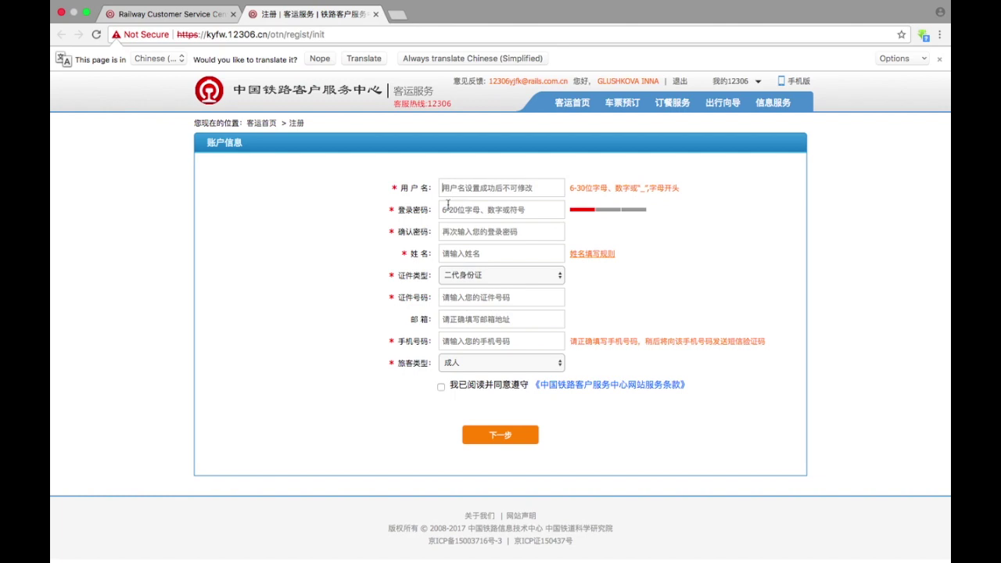
# - Enter a username, a password and the matching password confirmation
pyautogui.write('gl')
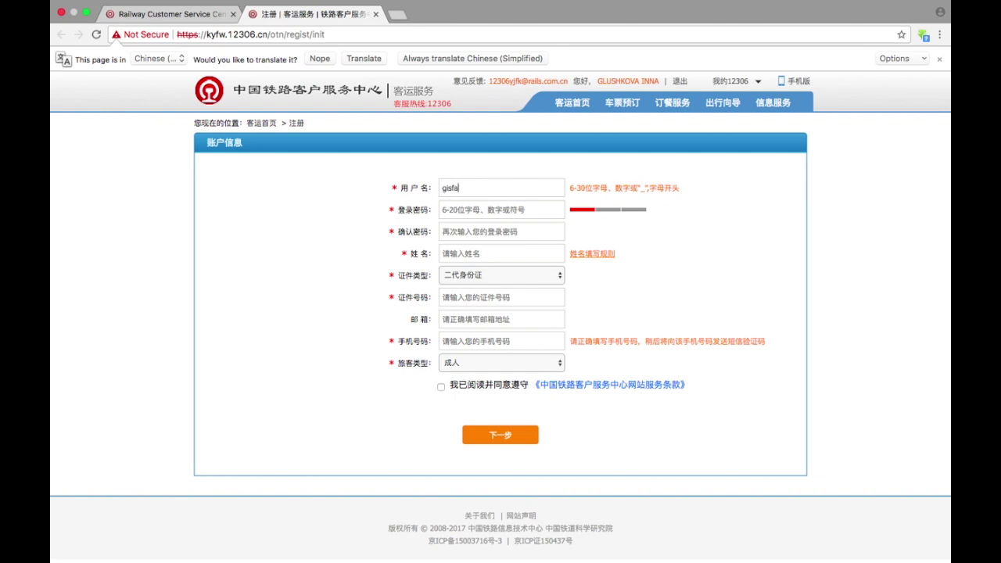
pyautogui.press('Tab')
pyautogui.write('g')
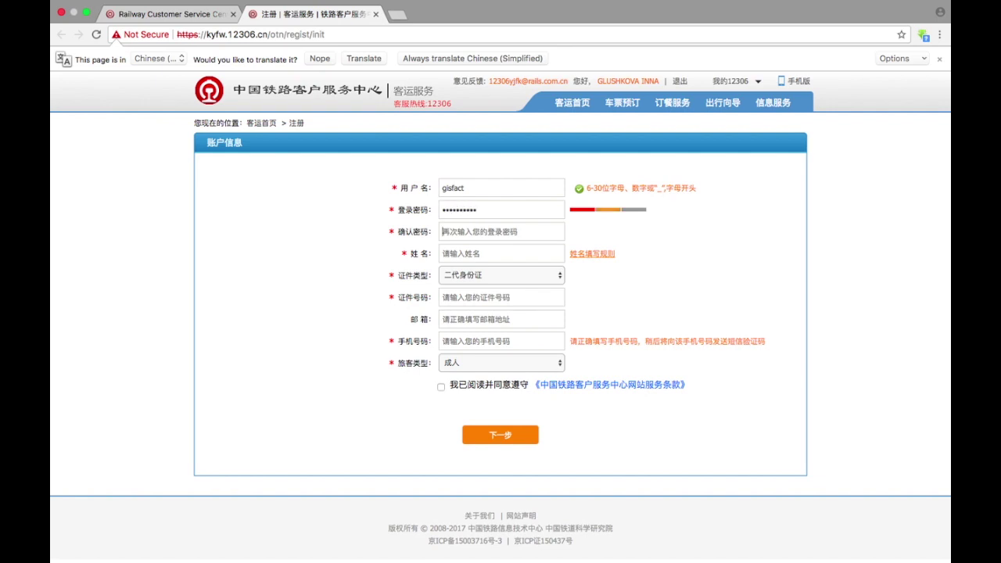
pyautogui.press('Tab')
pyautogui.write('g')
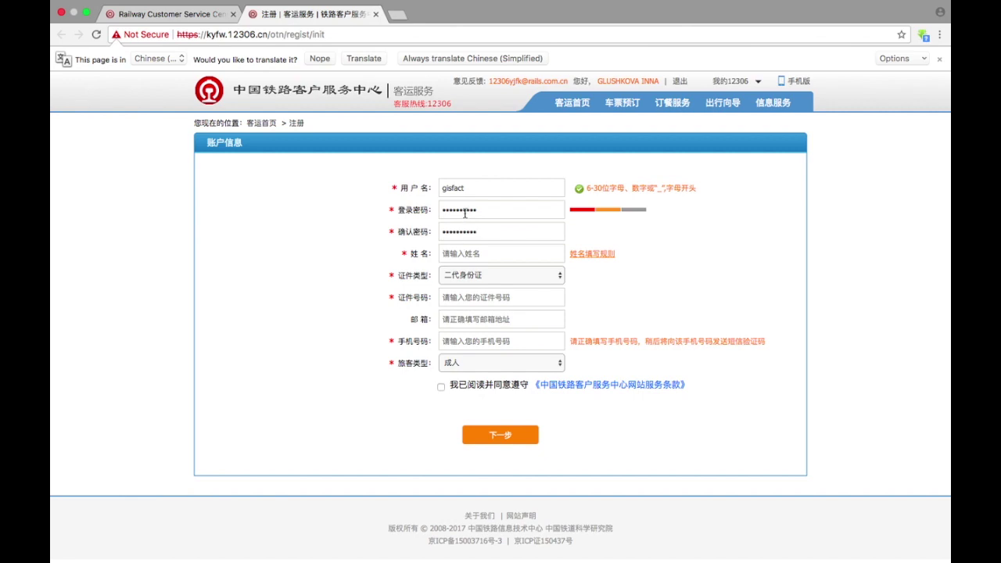
# - Type the traveller's full name into the name field
pyautogui.click(461, 253)
pyautogui.click(463, 252)
pyautogui.click(476, 276)
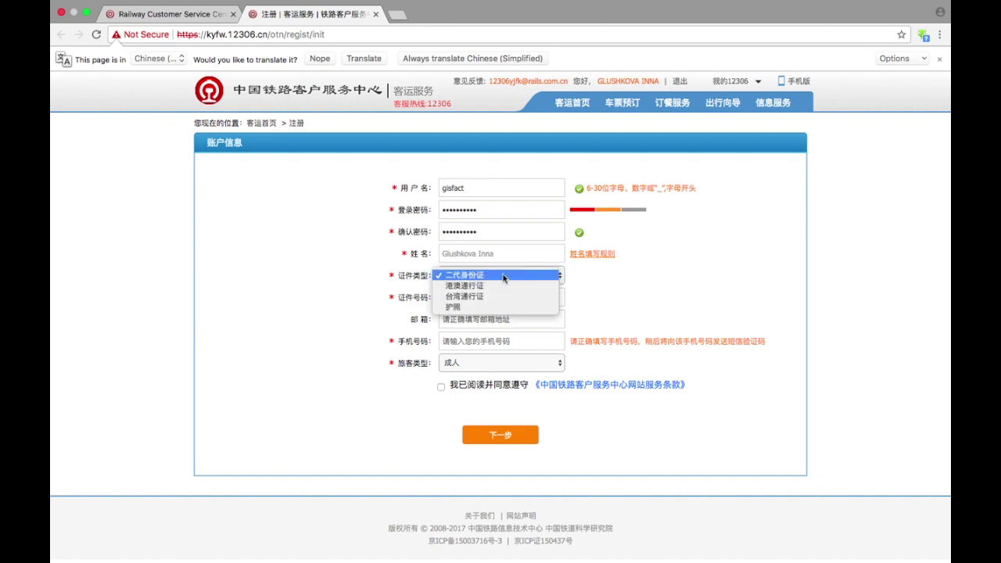
# - Choose passport (护照) as ID type, enter the passport number, and set gender to female
pyautogui.click(473, 305)
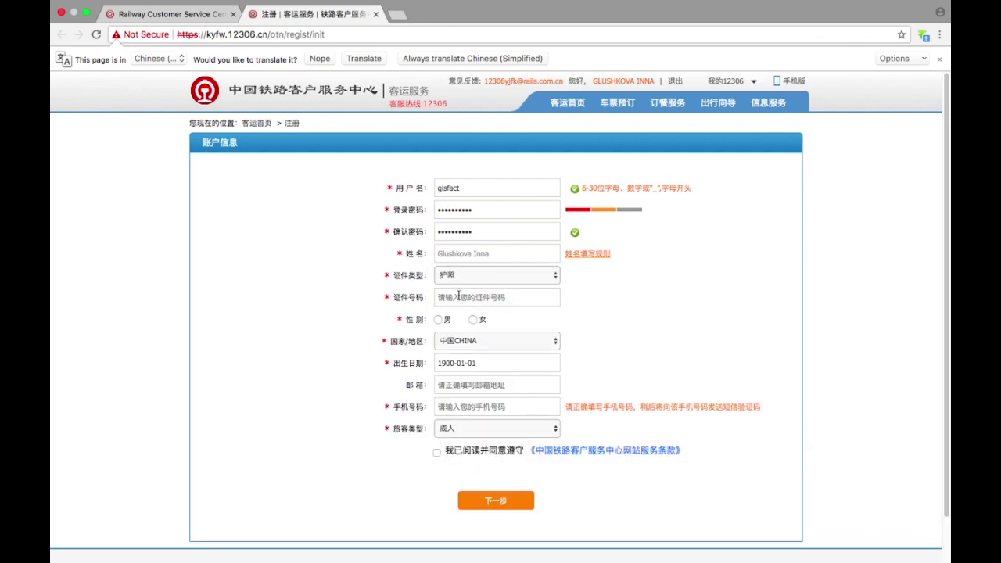
pyautogui.click(459, 295)
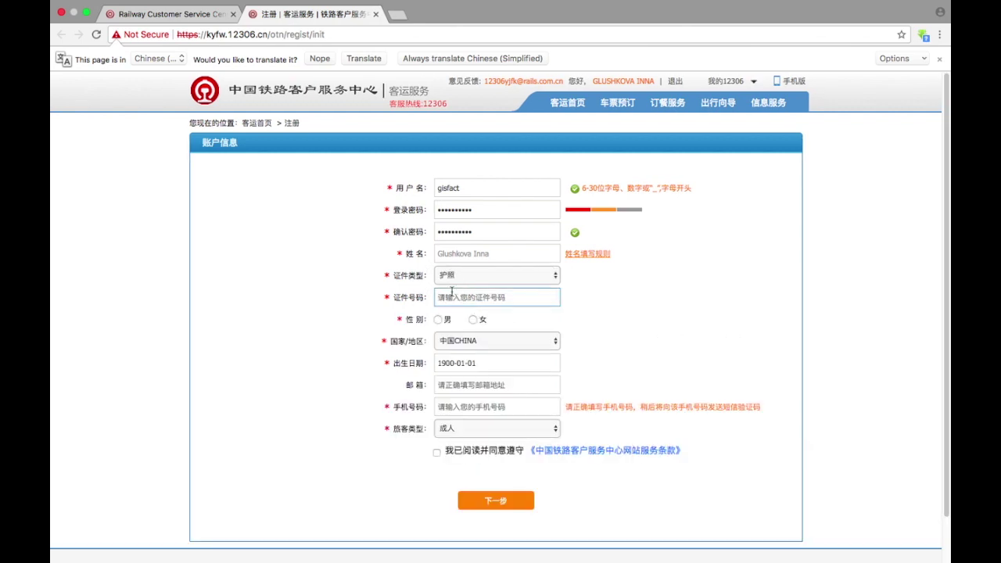
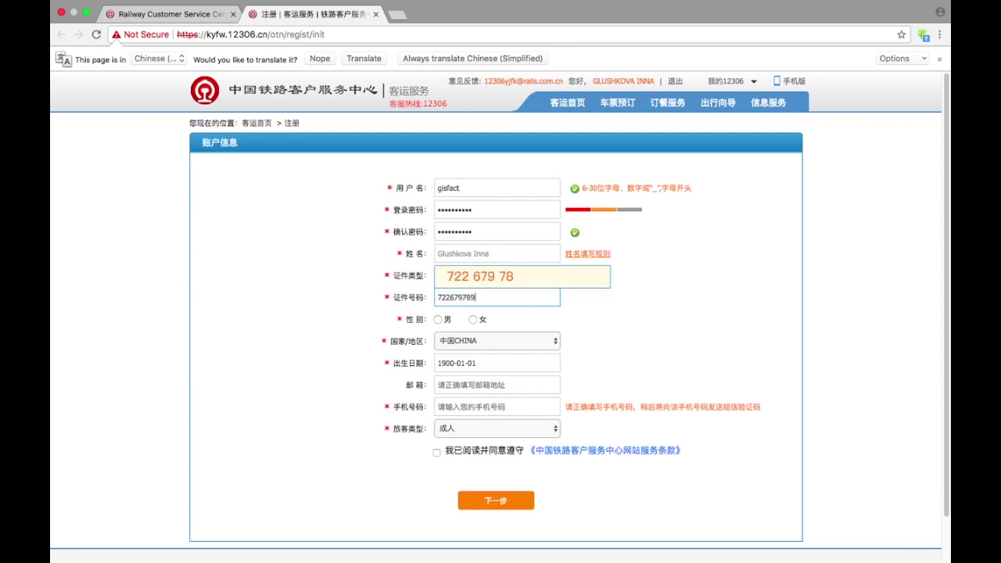
pyautogui.click(564, 319)
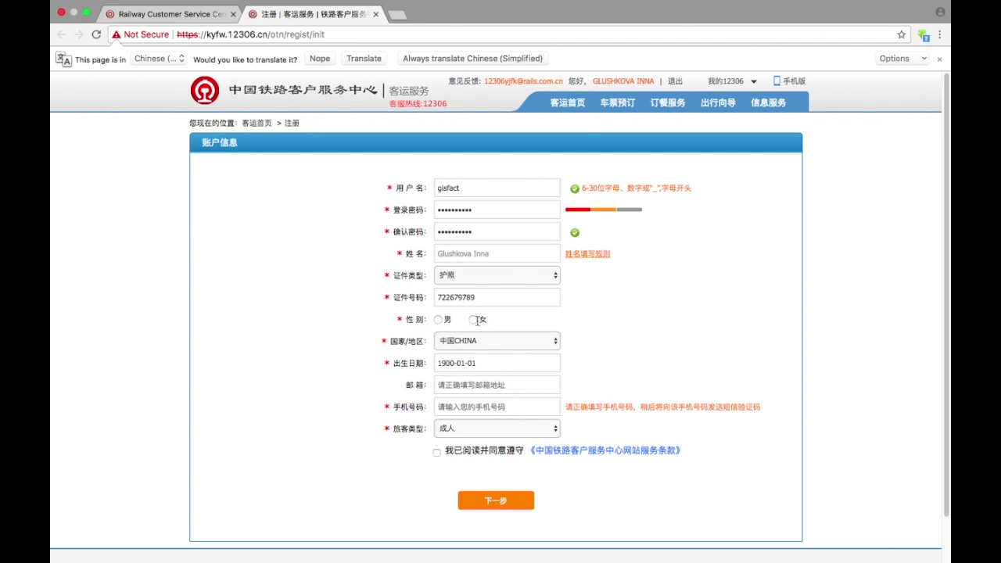
pyautogui.click(473, 321)
# - Choose 俄罗斯RUSSIA from the country list
pyautogui.click(485, 342)
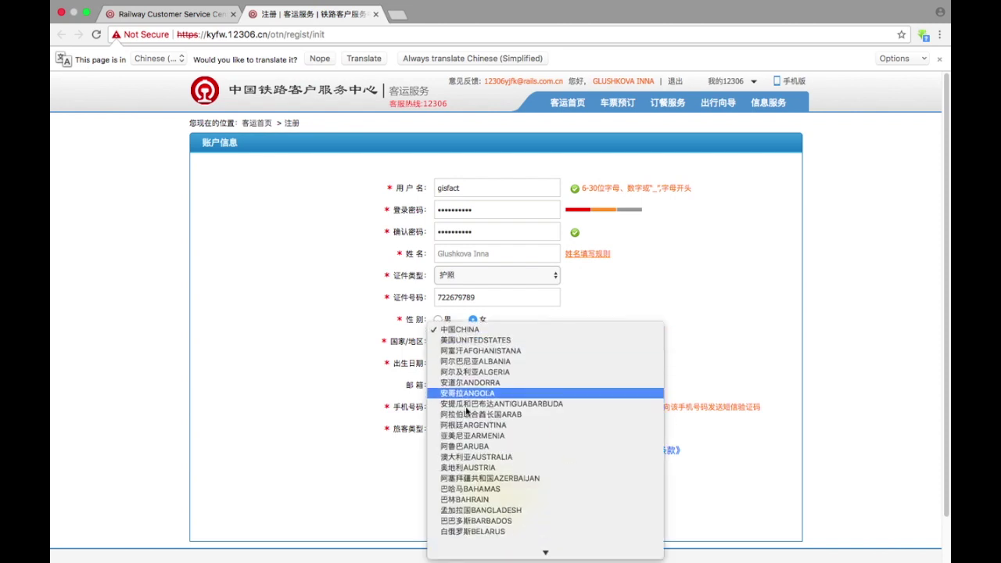
pyautogui.scroll(-3, 467, 407)
pyautogui.scroll(-5, 467, 407)
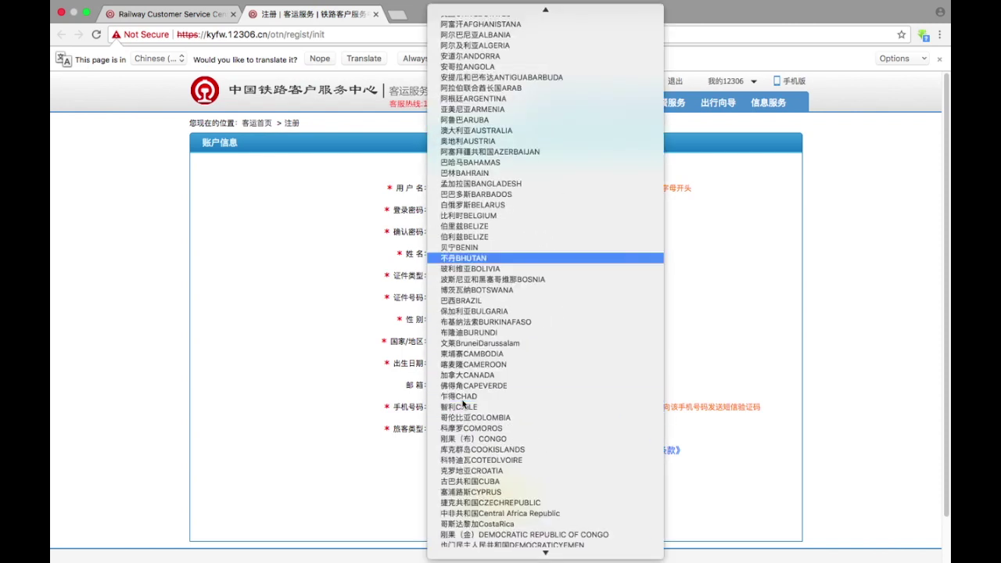
pyautogui.scroll(-15, 498, 394)
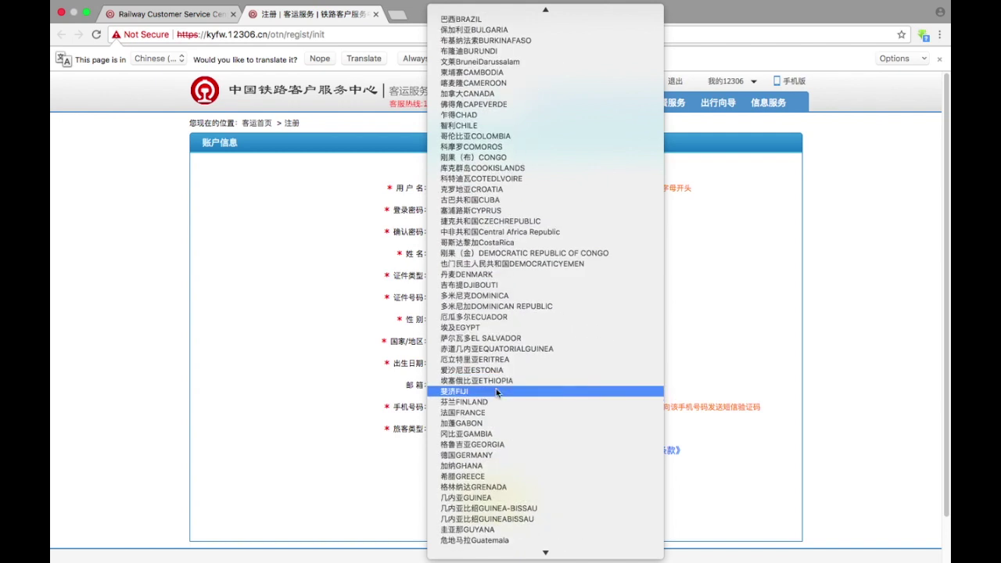
pyautogui.scroll(-15, 498, 393)
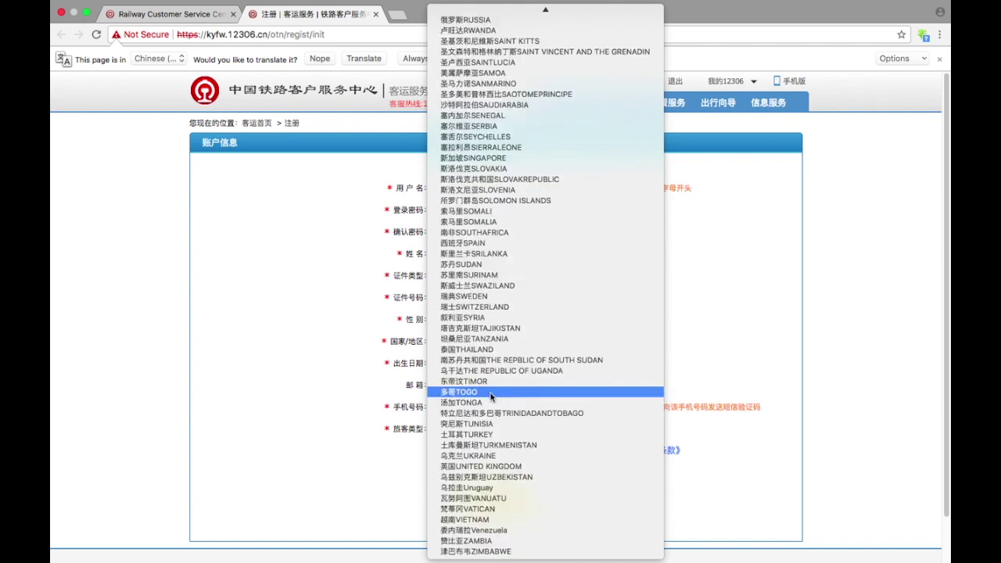
pyautogui.scroll(5, 501, 195)
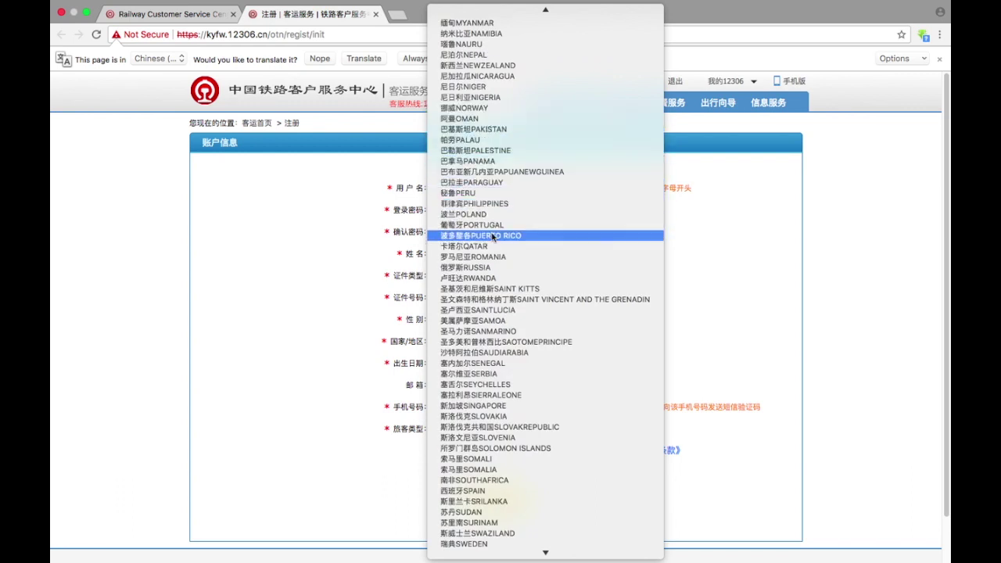
pyautogui.click(508, 271)
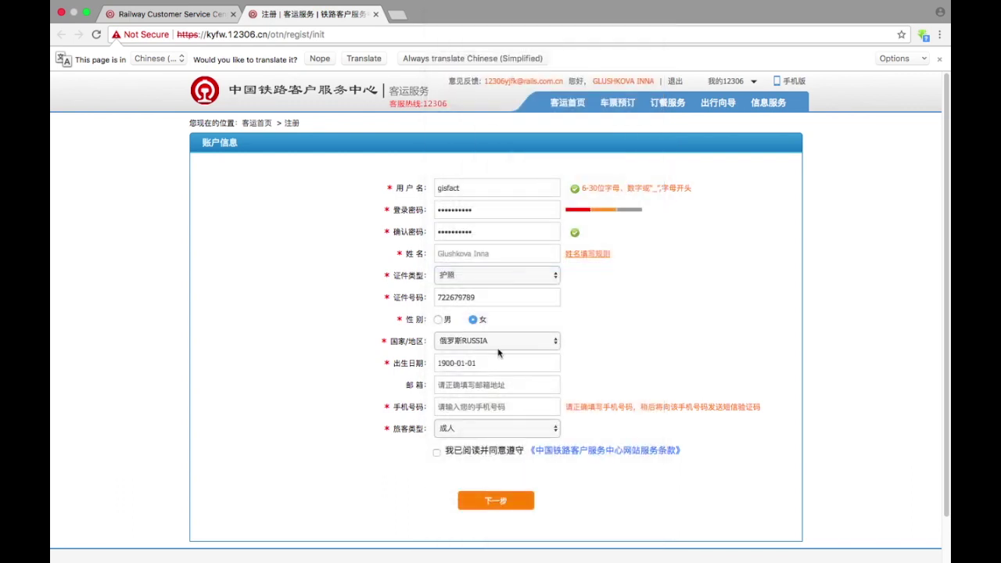
# - Open the birth-date calendar and page the year list back toward 1988
pyautogui.click(445, 367)
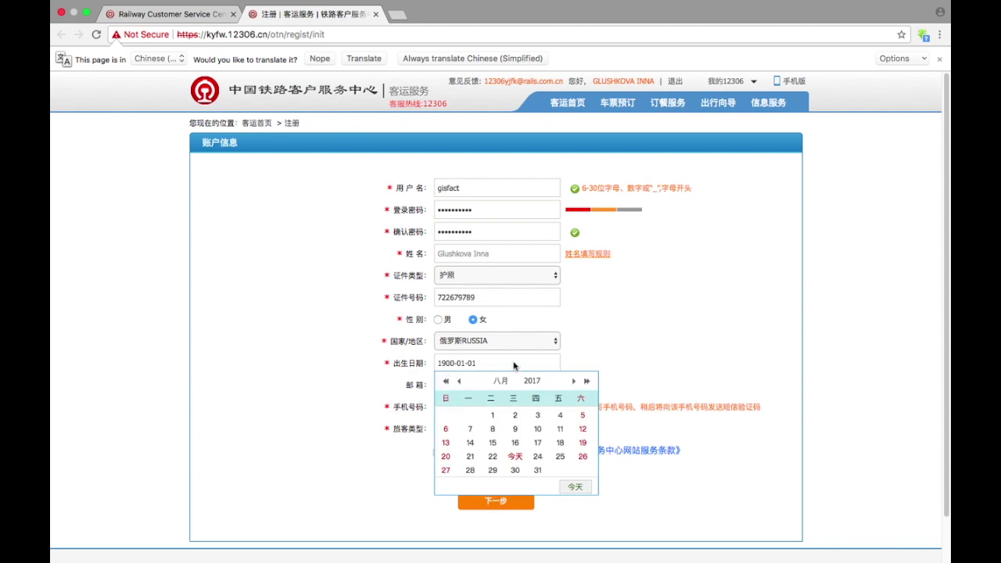
pyautogui.click(532, 382)
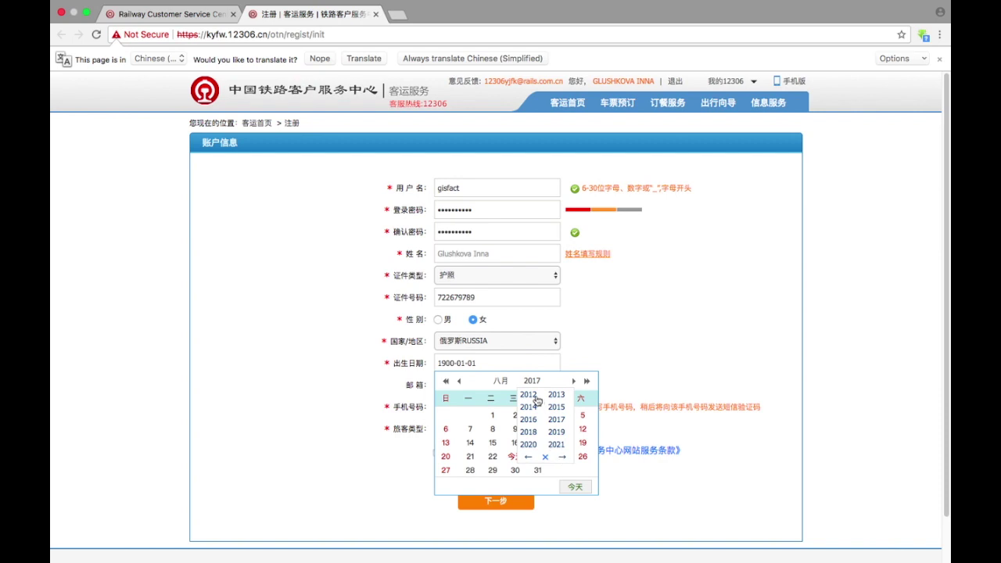
pyautogui.click(528, 458)
pyautogui.click(528, 459)
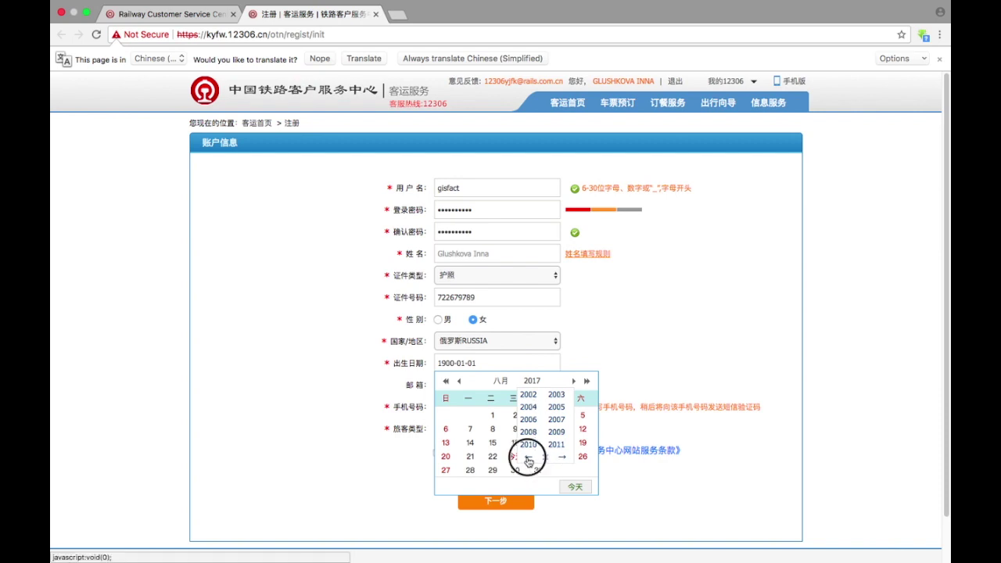
pyautogui.click(528, 458)
pyautogui.click(528, 459)
pyautogui.click(562, 457)
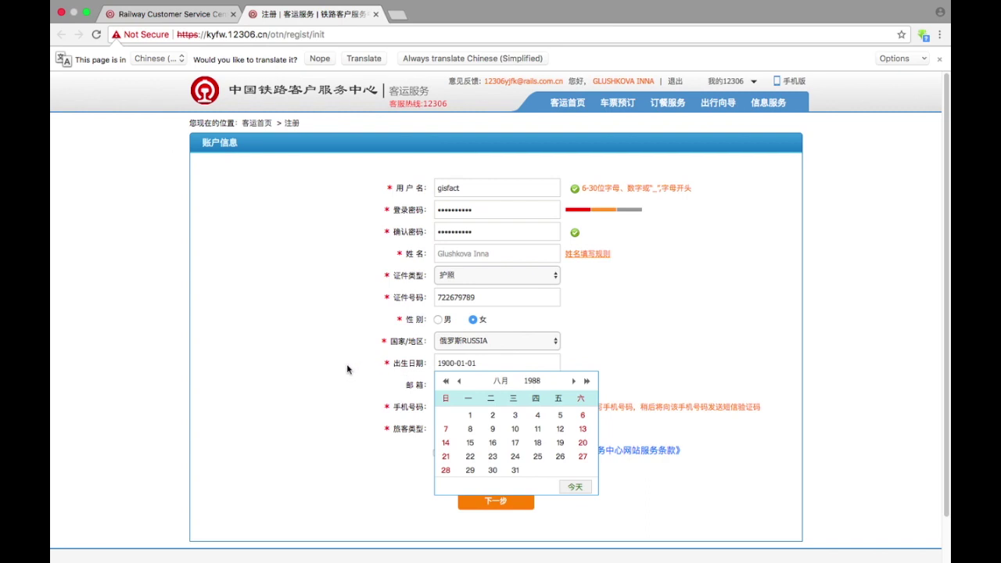
pyautogui.rightClick(347, 365)
# - Translate the registration page to English, then revert it to the original Chinese
pyautogui.click(386, 457)
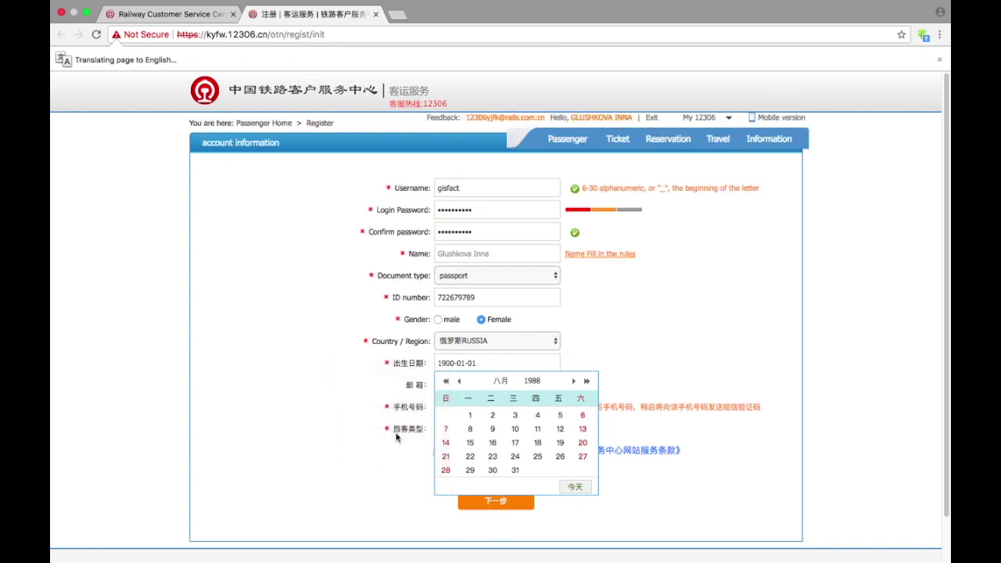
pyautogui.rightClick(329, 362)
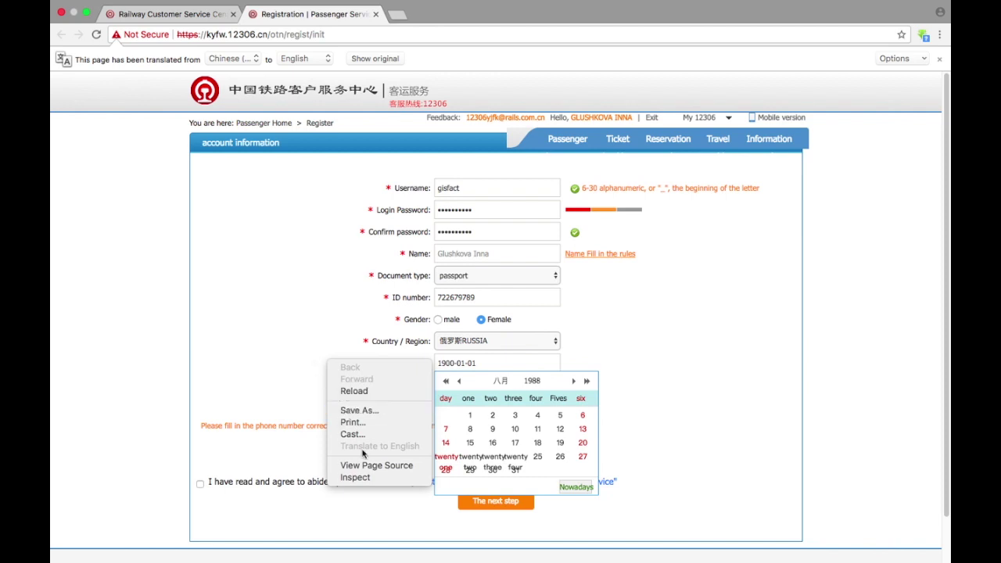
pyautogui.click(382, 59)
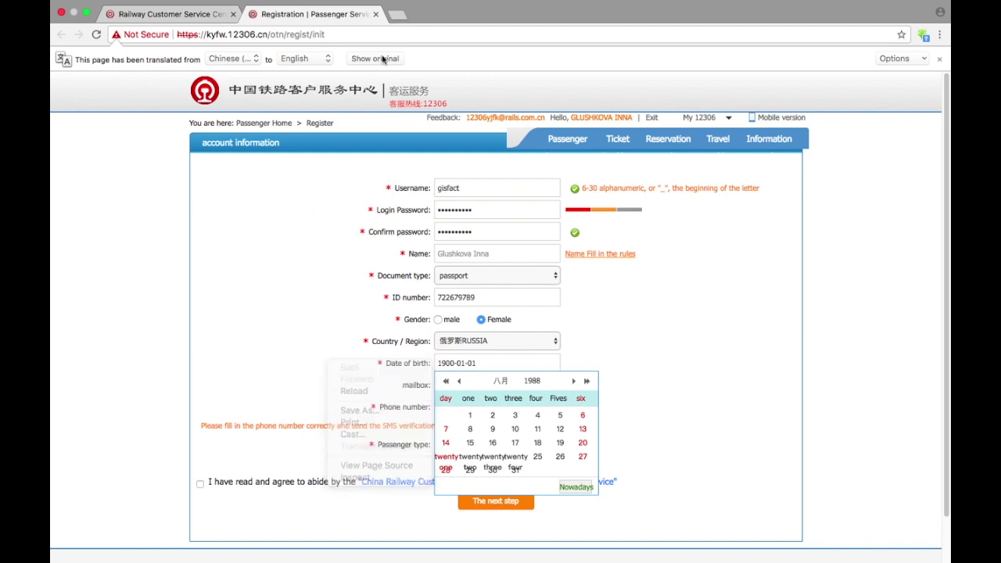
pyautogui.click(382, 59)
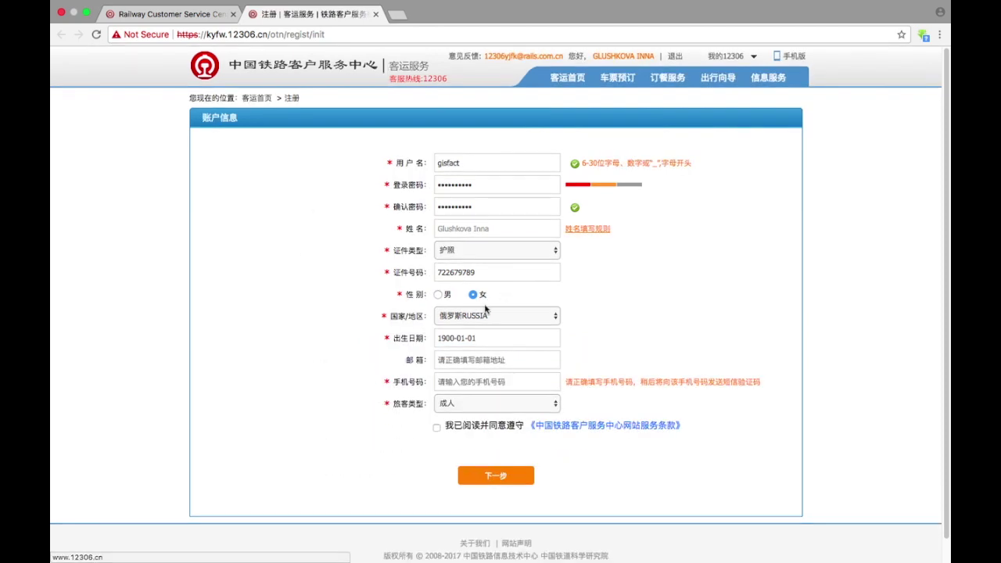
# - Open the birth-date calendar and pick 1988 as the birth year
pyautogui.click(452, 337)
pyautogui.click(532, 356)
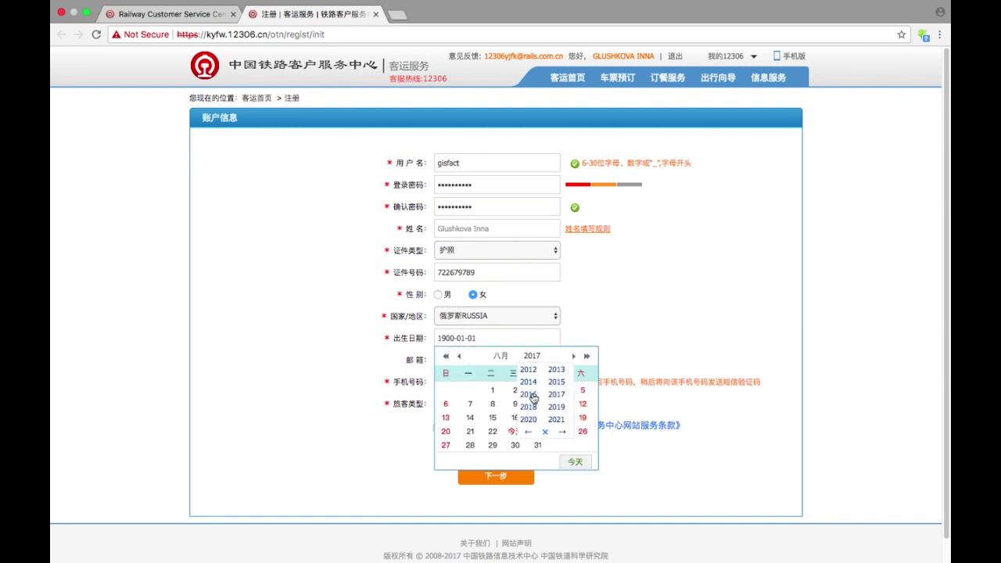
pyautogui.click(530, 433)
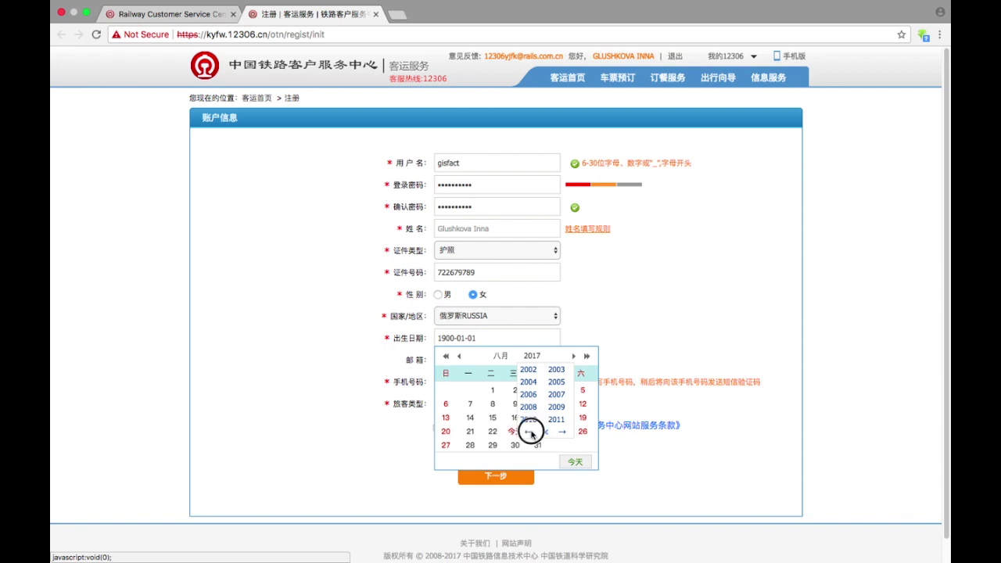
pyautogui.click(530, 433)
pyautogui.click(530, 433)
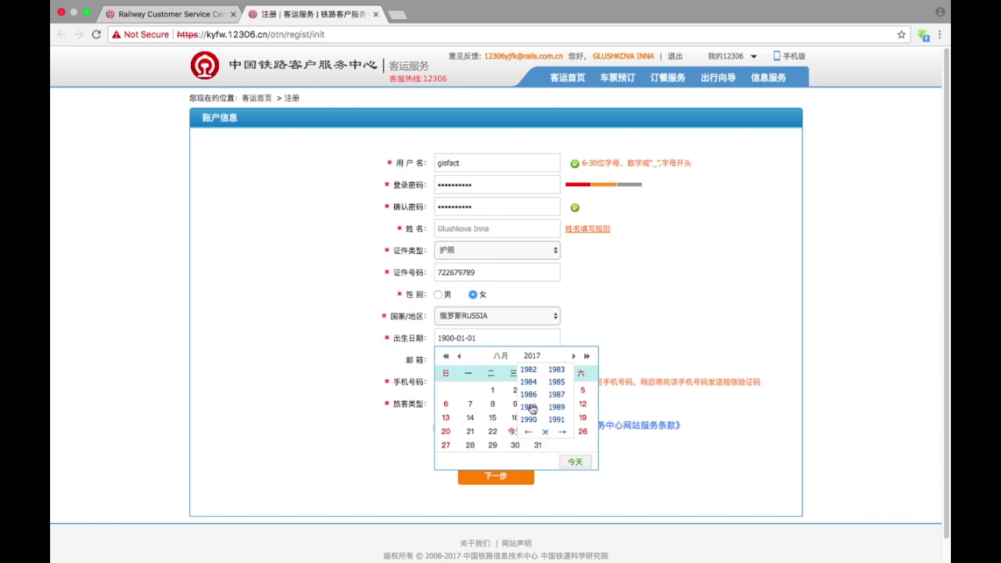
pyautogui.click(530, 407)
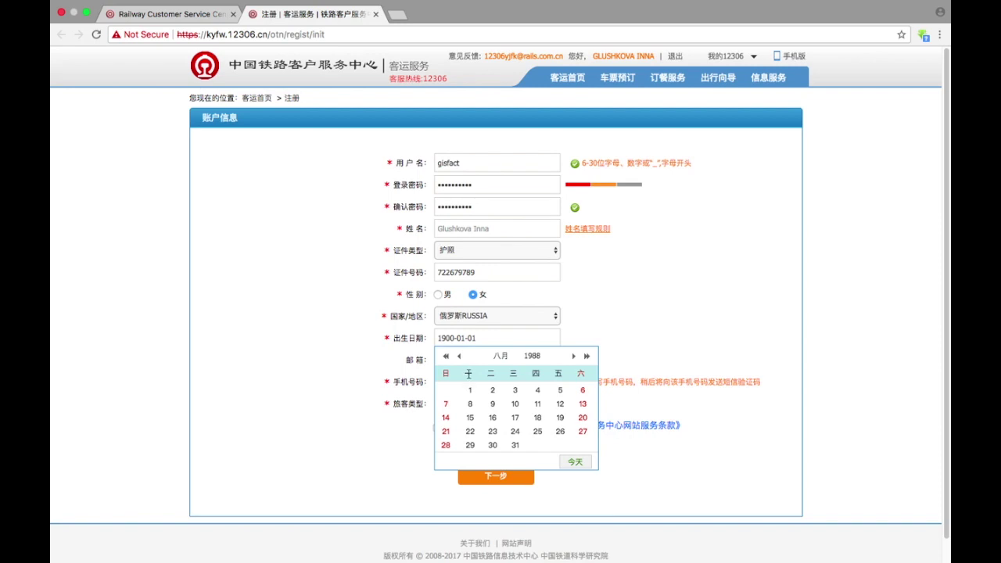
pyautogui.click(459, 357)
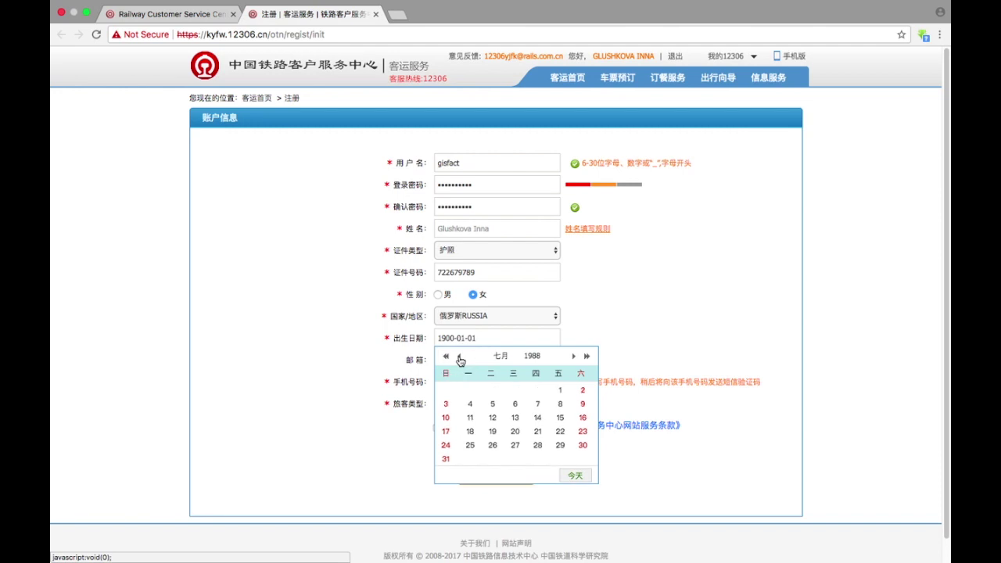
pyautogui.click(459, 357)
pyautogui.click(459, 357)
pyautogui.click(459, 357)
pyautogui.click(459, 357)
pyautogui.click(459, 356)
pyautogui.click(459, 356)
pyautogui.click(573, 358)
pyautogui.click(573, 357)
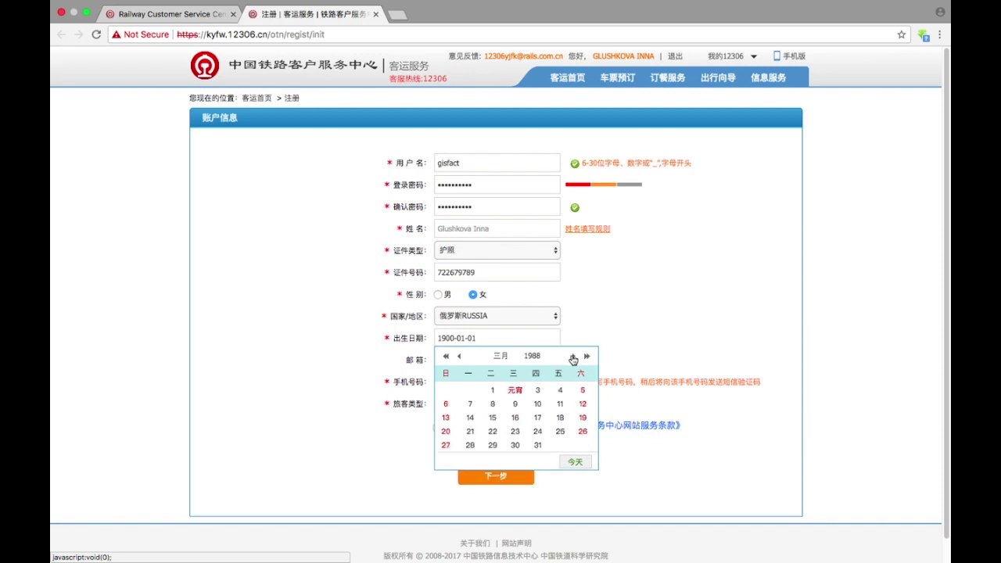
pyautogui.click(573, 357)
pyautogui.click(574, 358)
pyautogui.click(574, 357)
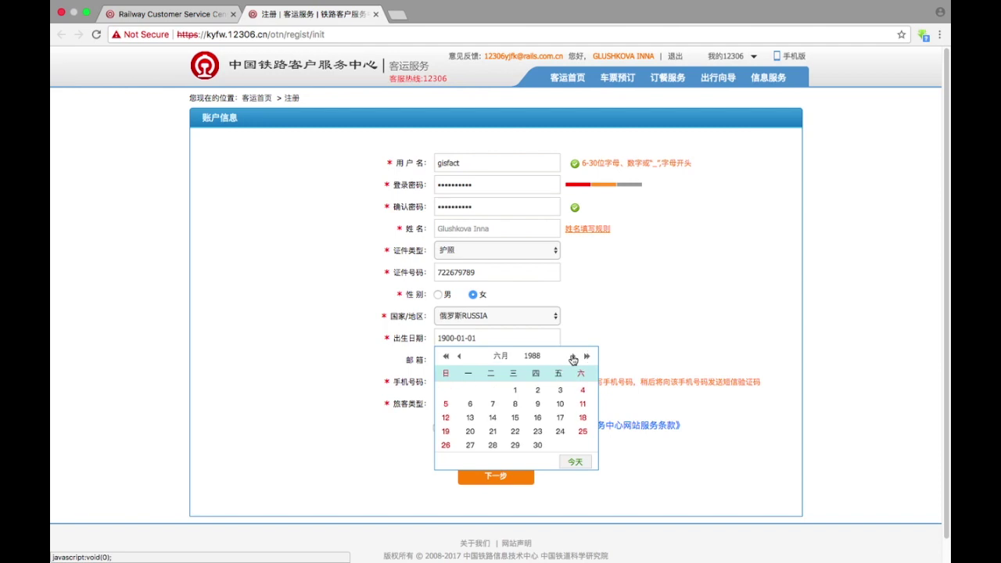
pyautogui.click(573, 358)
pyautogui.click(574, 358)
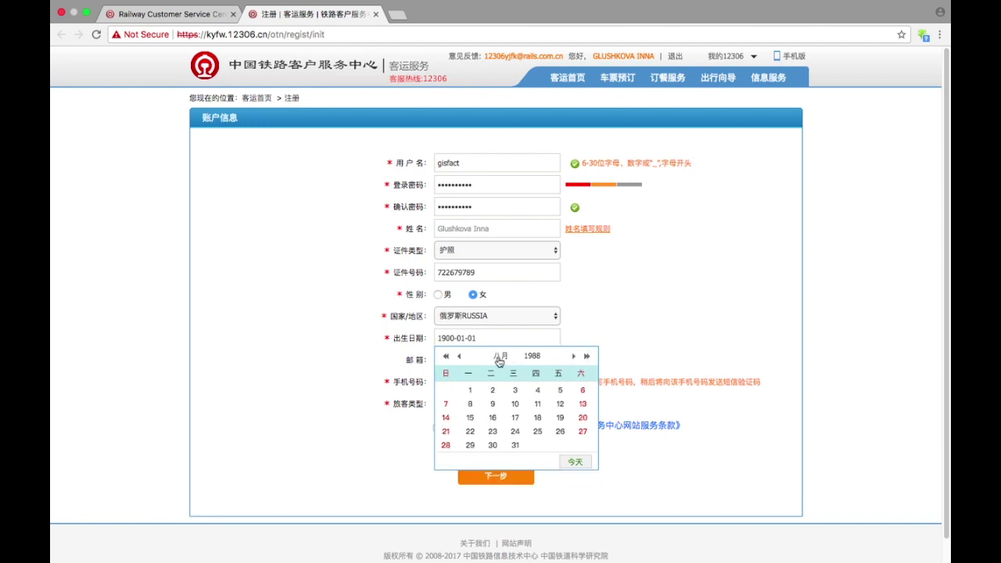
pyautogui.click(515, 446)
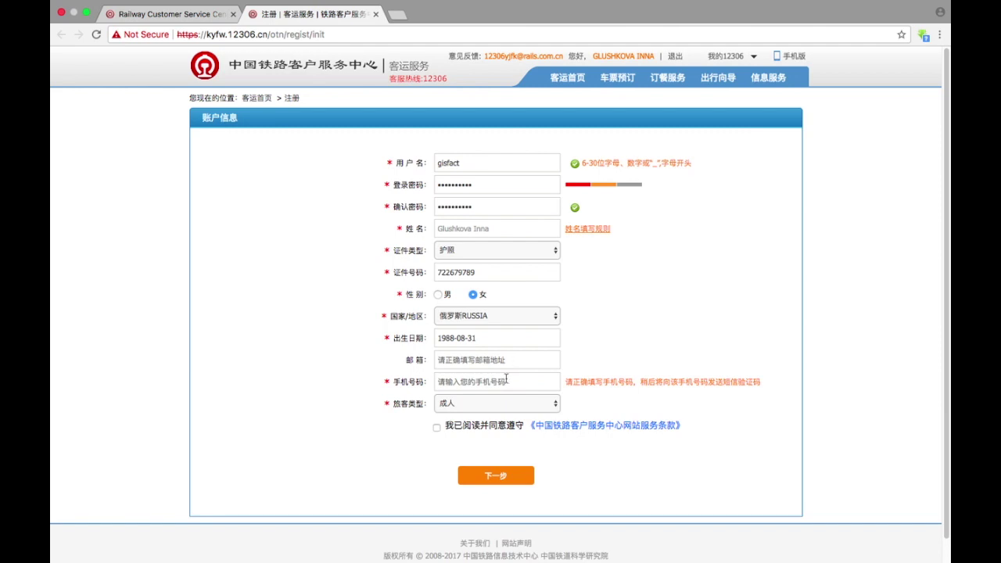
# - Enter the mobile number, keep passenger type 成人, accept the service terms, and submit
pyautogui.click(504, 382)
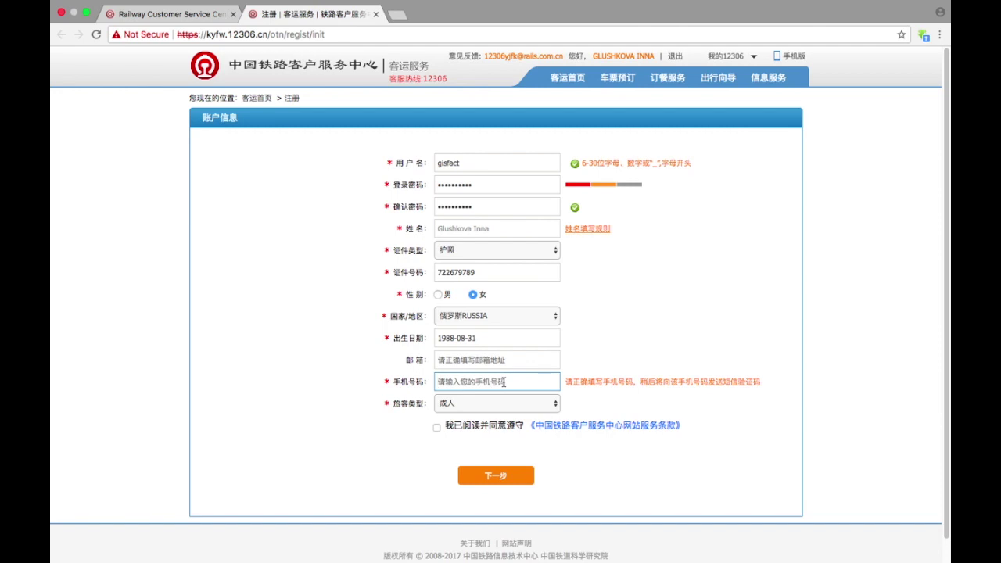
pyautogui.click(452, 408)
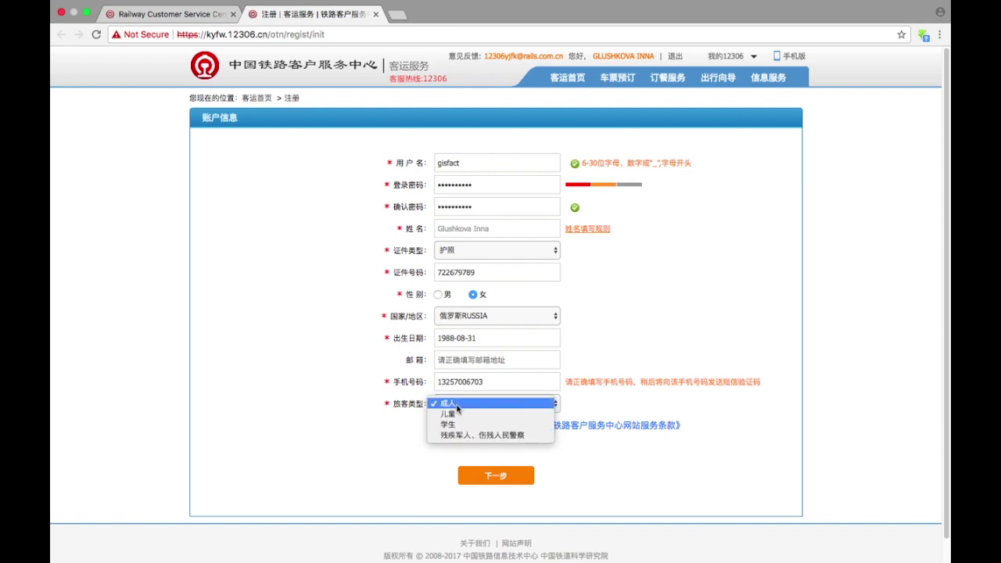
pyautogui.click(588, 400)
pyautogui.click(436, 428)
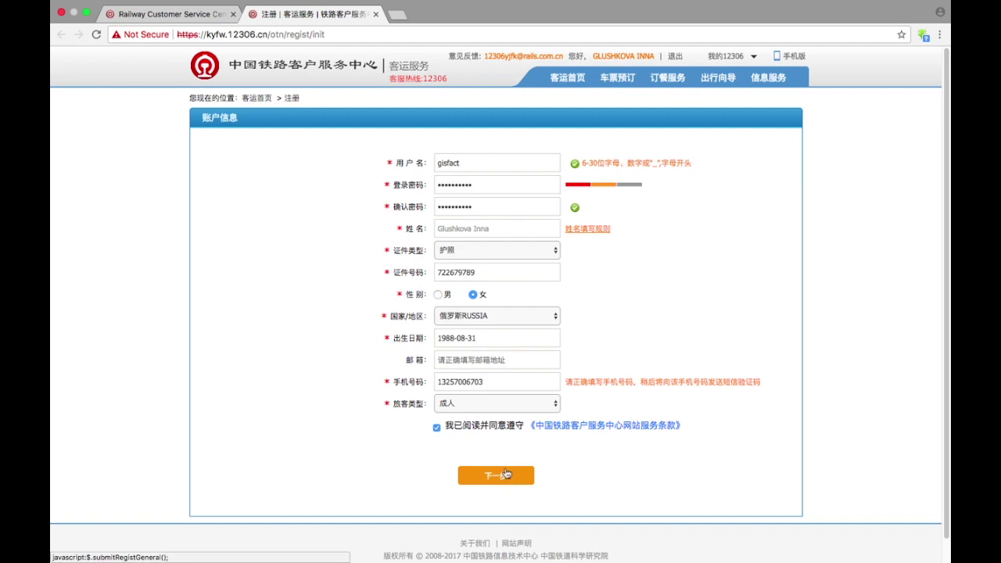
pyautogui.click(502, 478)
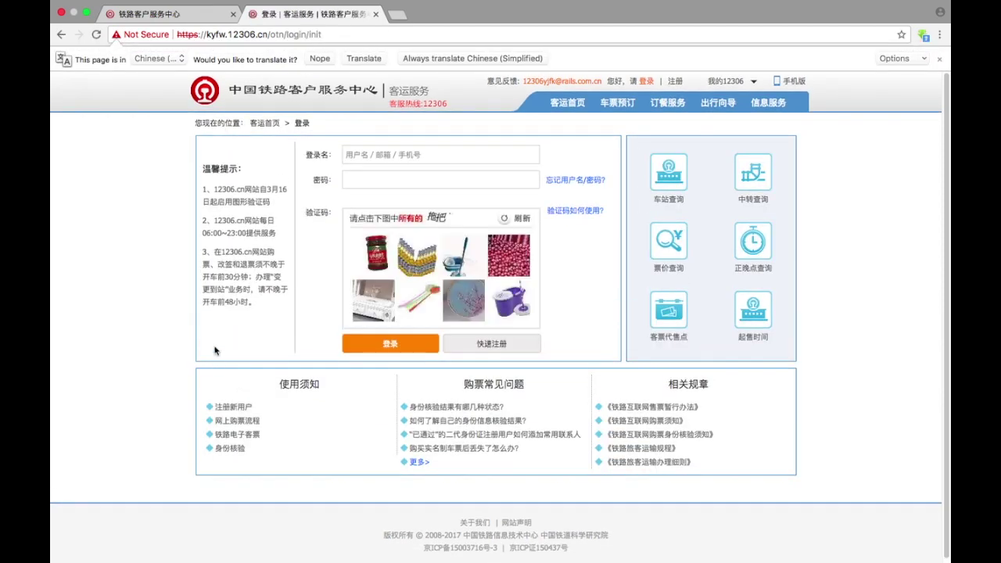
# - Start typing the newly registered username into the login name field
pyautogui.click(349, 154)
pyautogui.write('g')
pyautogui.write('il')
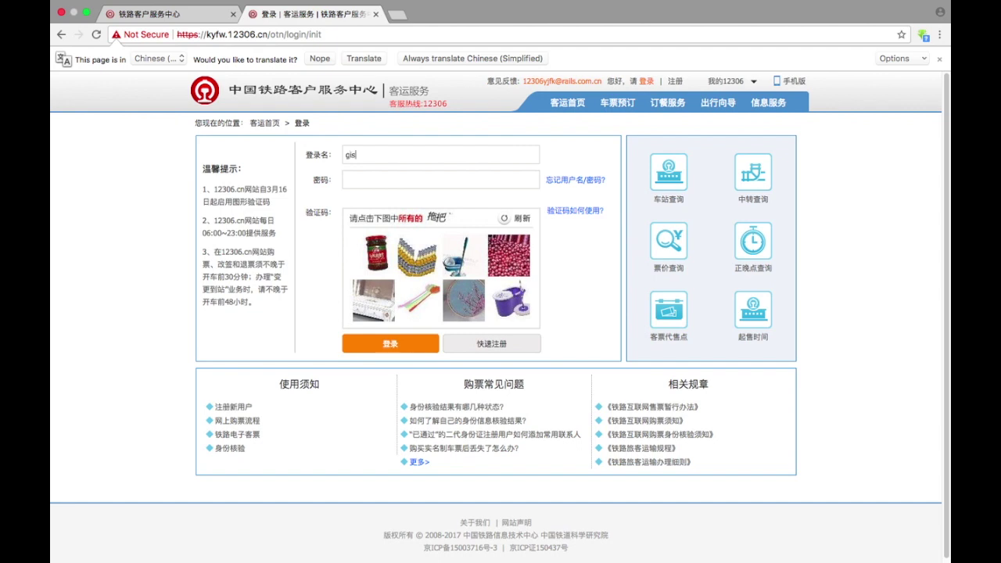